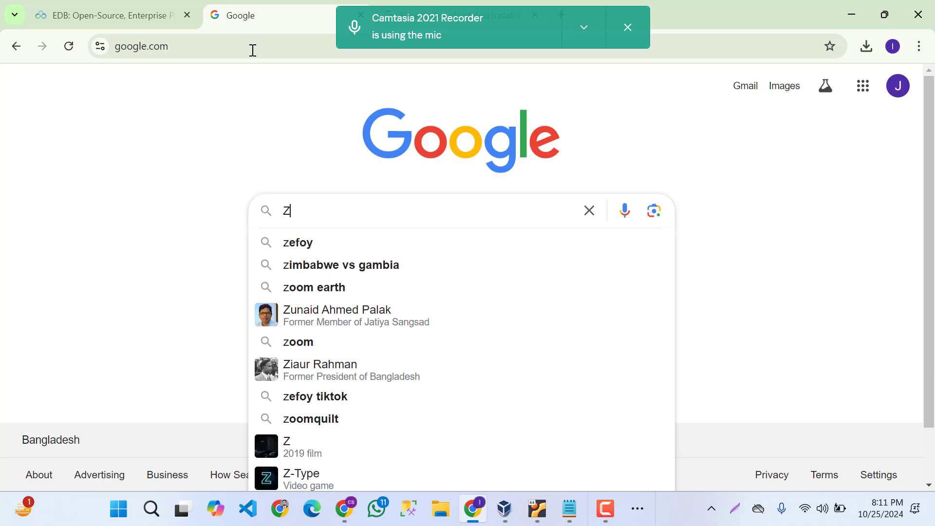
Search Google for "xampp download" and open the Download XAMPP page on apachefriends.org.
key("BackSpace")
type("X")
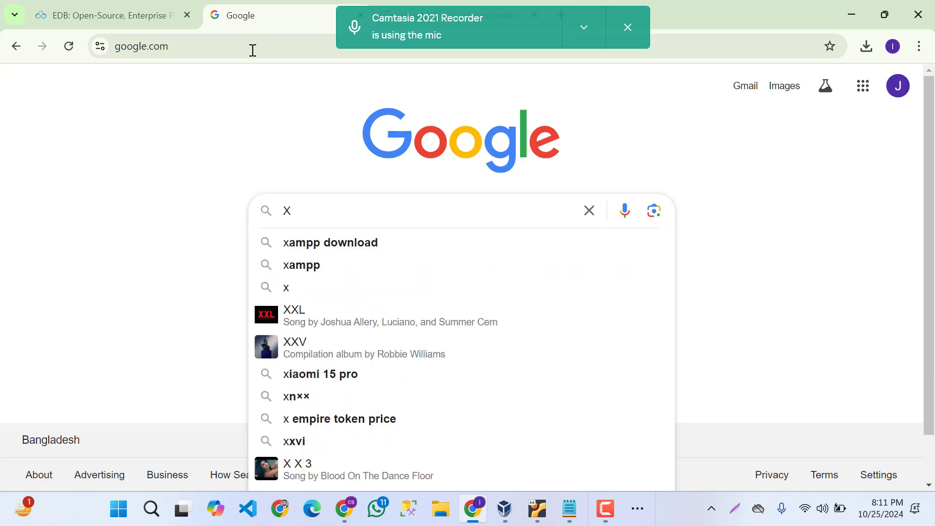
key("Down")
key("Return")
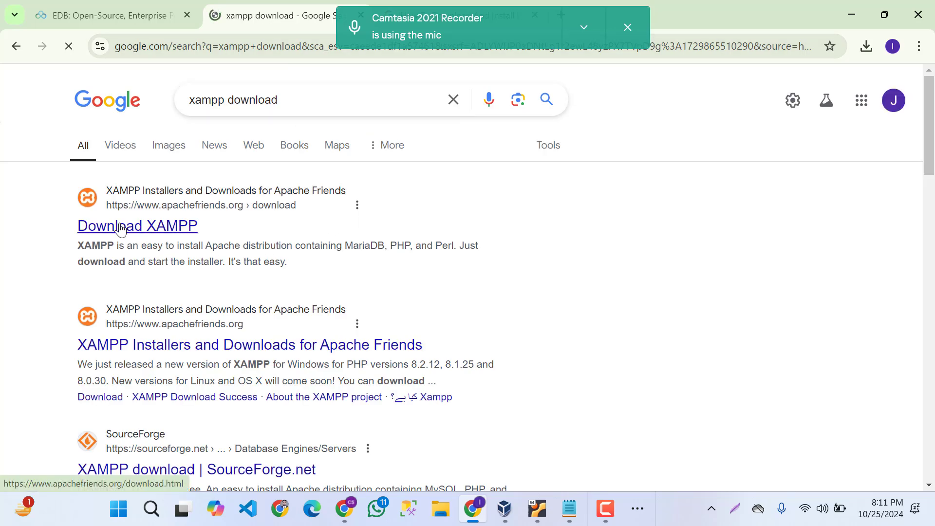
left_click(136, 235)
Download the 64-bit XAMPP for Windows installer, version 8.2.12 / PHP 8.2.12.
scroll(519, 330, "down", 3)
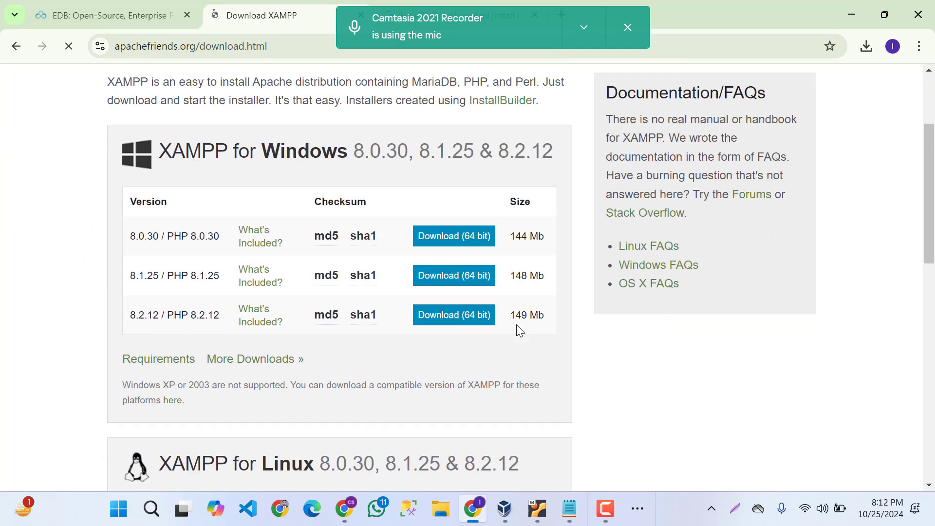
scroll(209, 344, "down", 6)
scroll(279, 351, "down", 4)
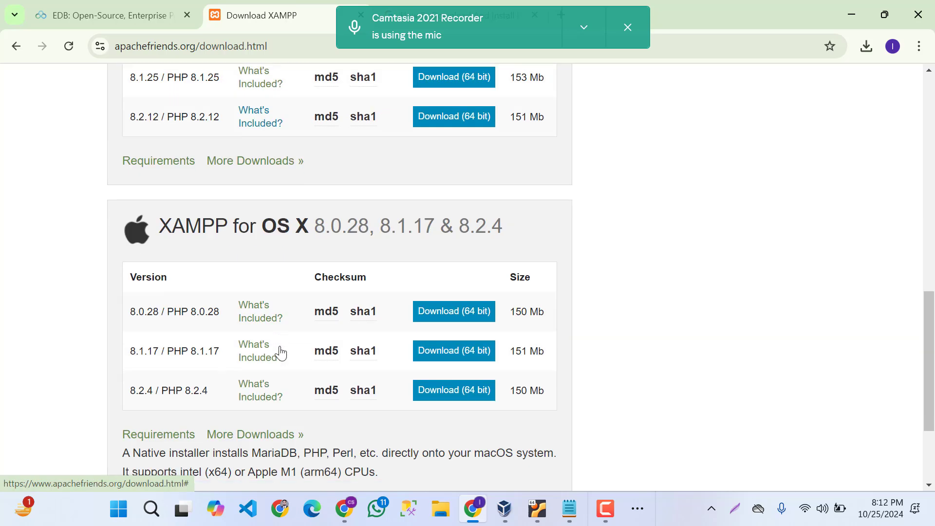
scroll(277, 351, "up", 7)
scroll(246, 349, "up", 3)
scroll(246, 343, "up", 3)
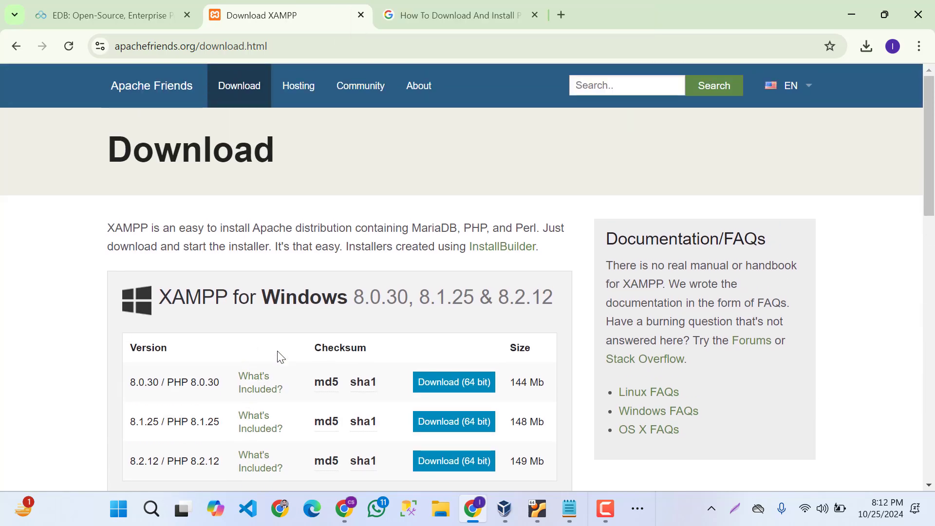
left_click(446, 461)
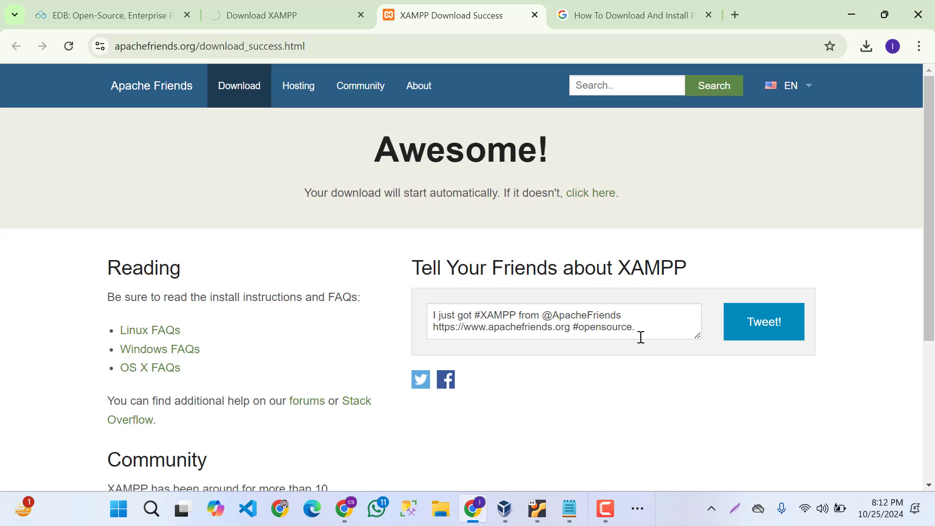
scroll(535, 320, "down", 3)
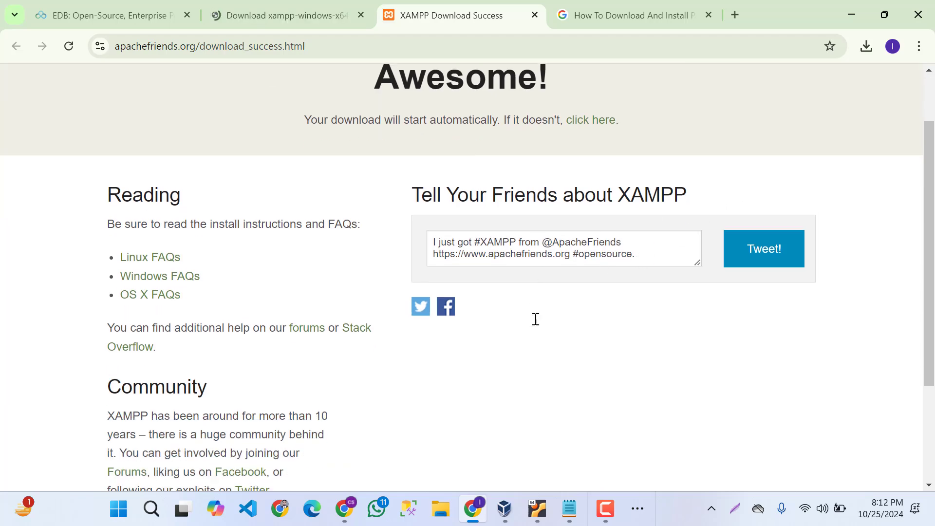
scroll(534, 318, "up", 3)
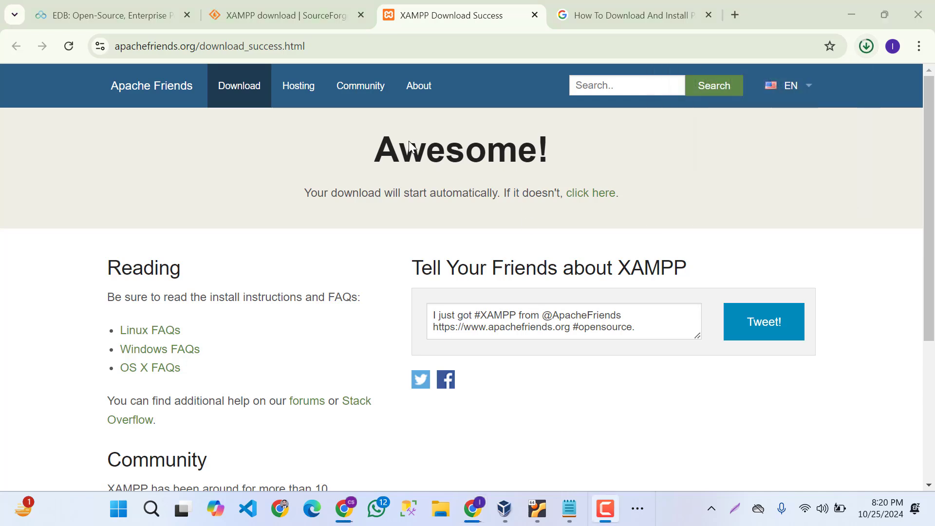
Launch the downloaded XAMPP installer and continue past the antivirus and User Account Control notices.
left_click(864, 45)
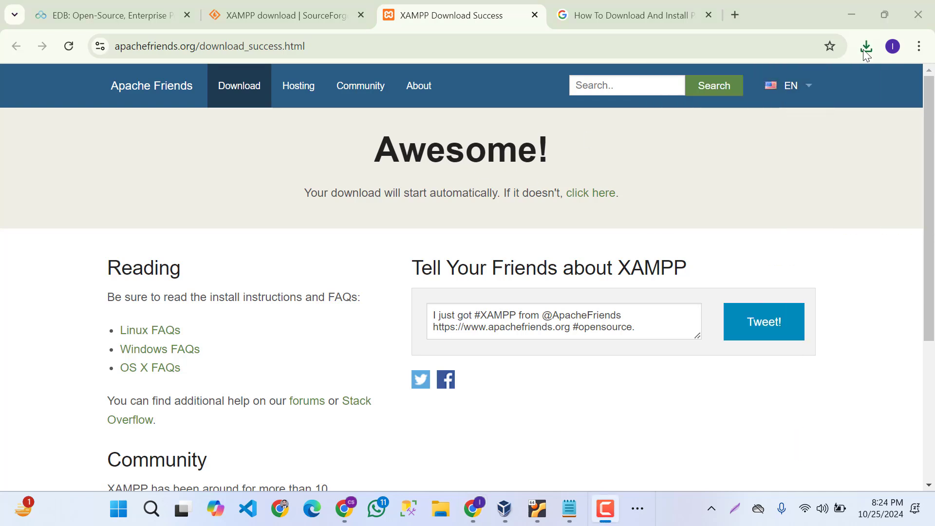
left_click(864, 47)
left_click(735, 116)
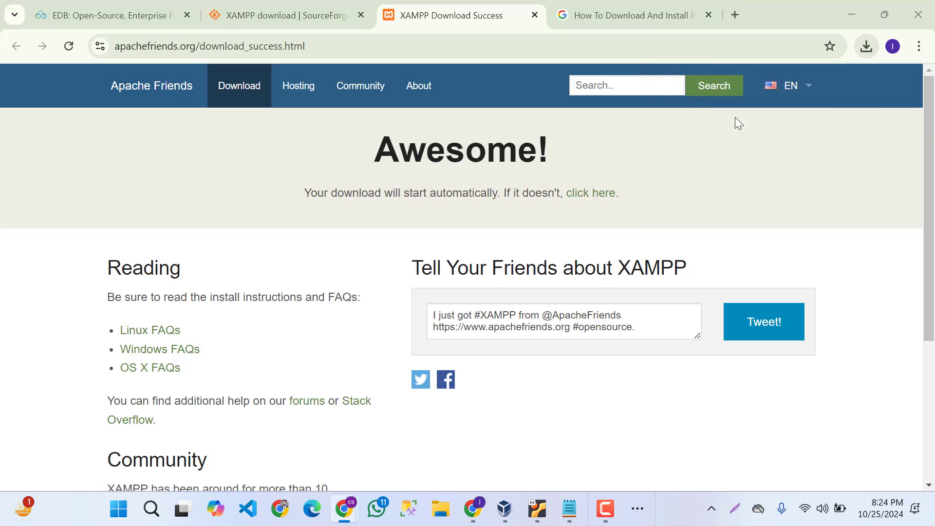
left_click(717, 185)
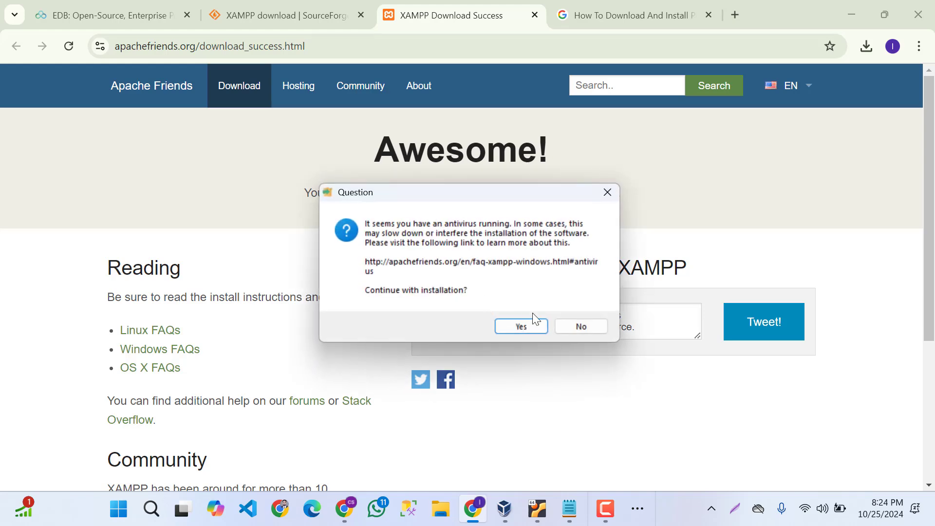
left_click(537, 328)
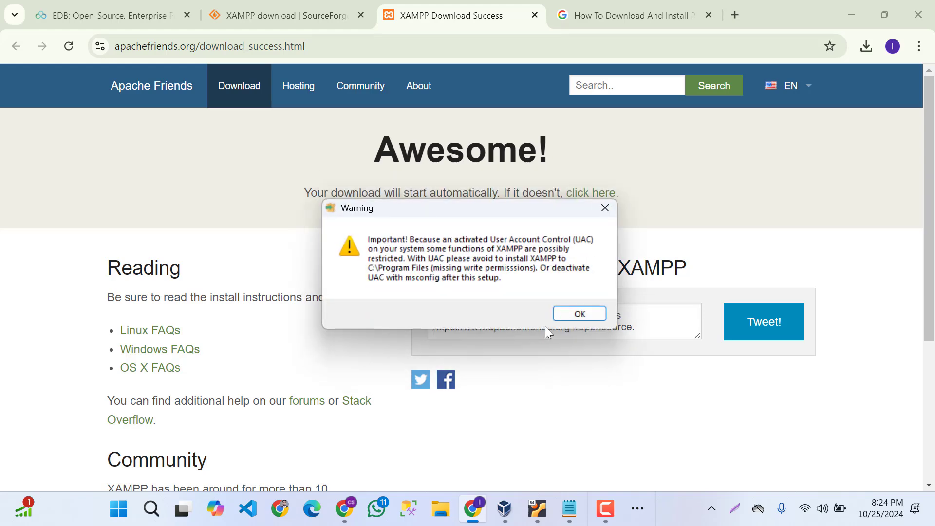
left_click(583, 318)
Install XAMPP with all components selected, C:\xampp as the installation folder and English as the language.
left_click(548, 393)
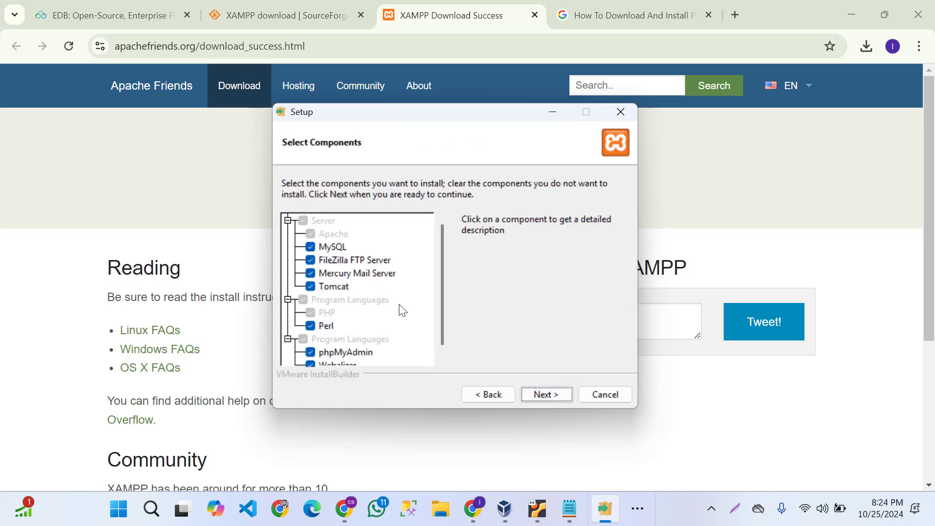
left_click_drag(443, 291, 449, 359)
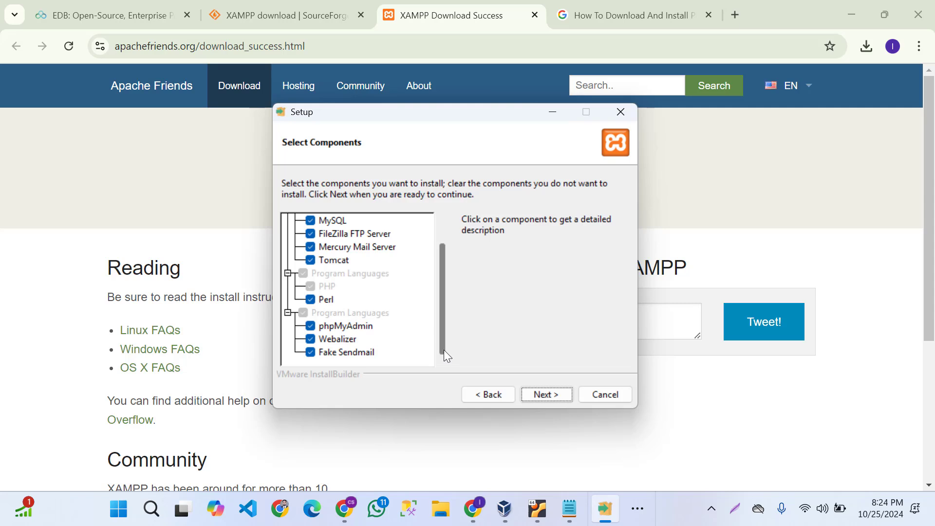
left_click_drag(443, 349, 455, 255)
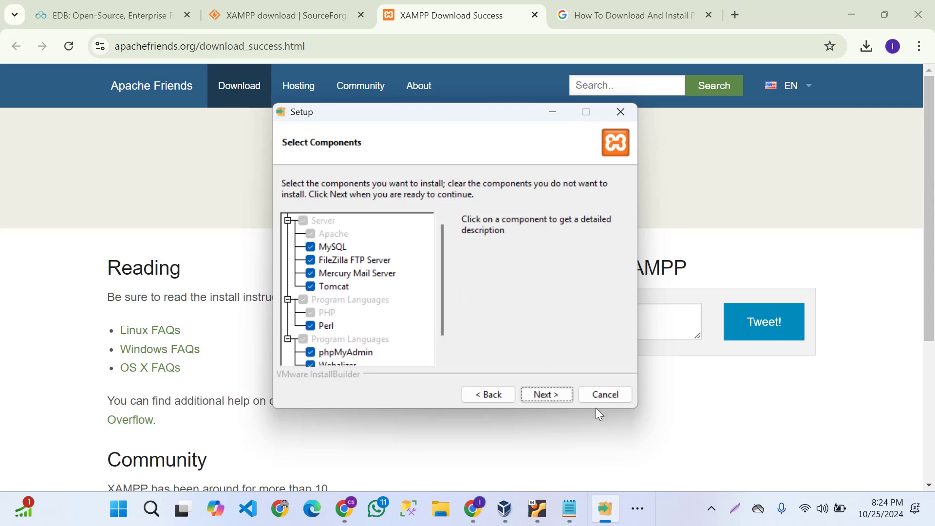
left_click(547, 394)
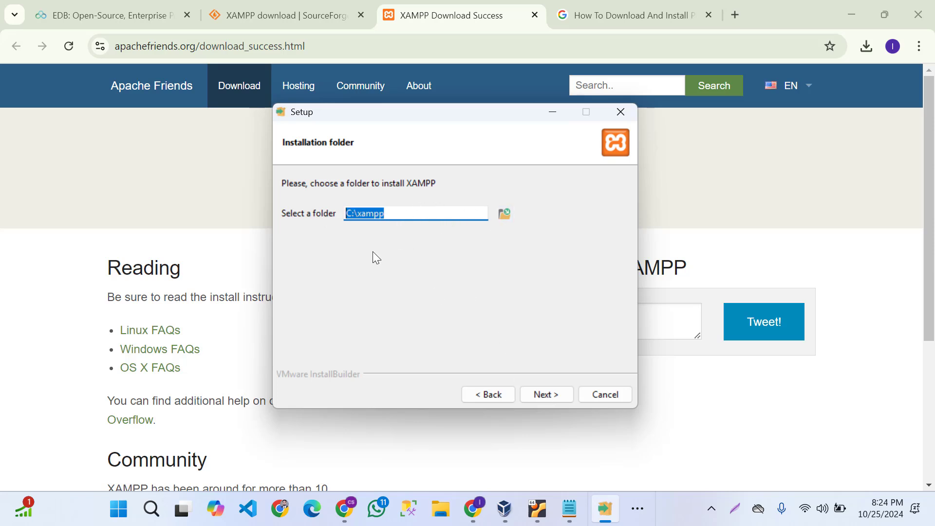
left_click(549, 393)
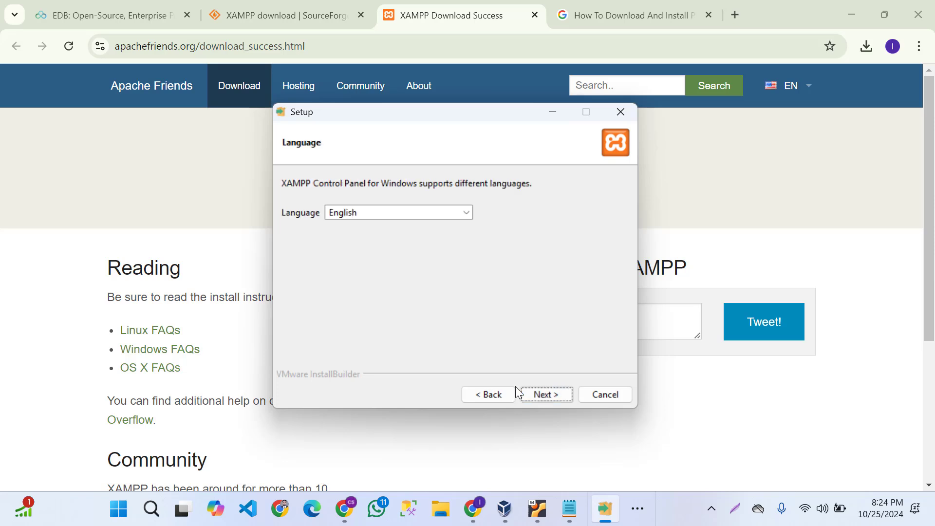
left_click(546, 395)
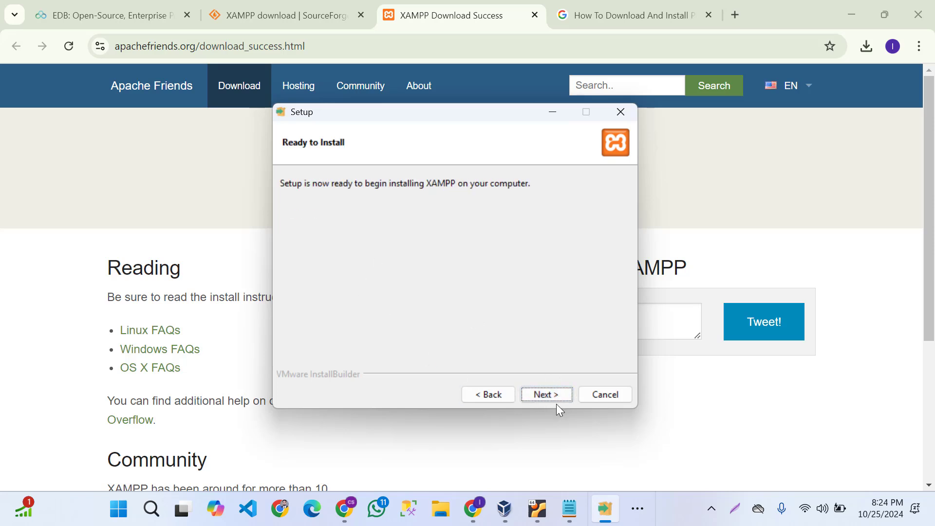
left_click(542, 396)
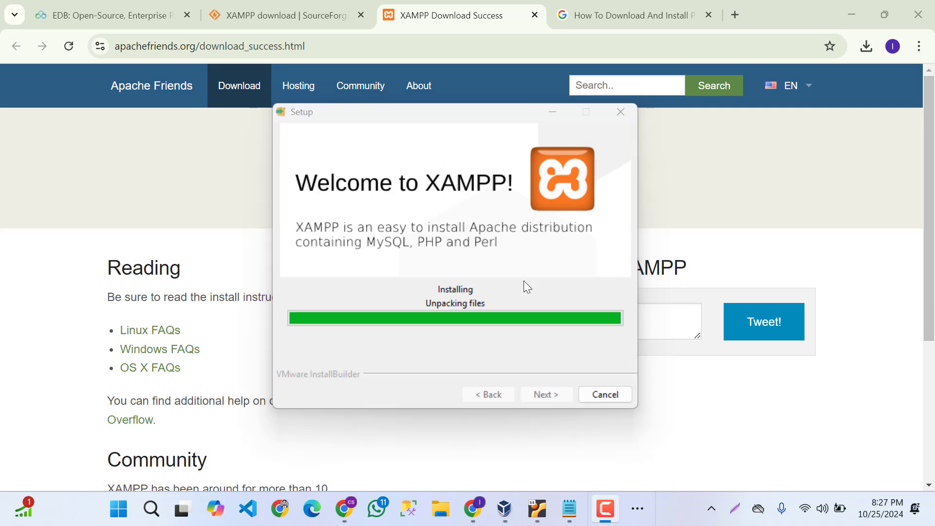
Finish the setup with the Control Panel set to launch, and start the Apache and MySQL modules.
left_click(712, 507)
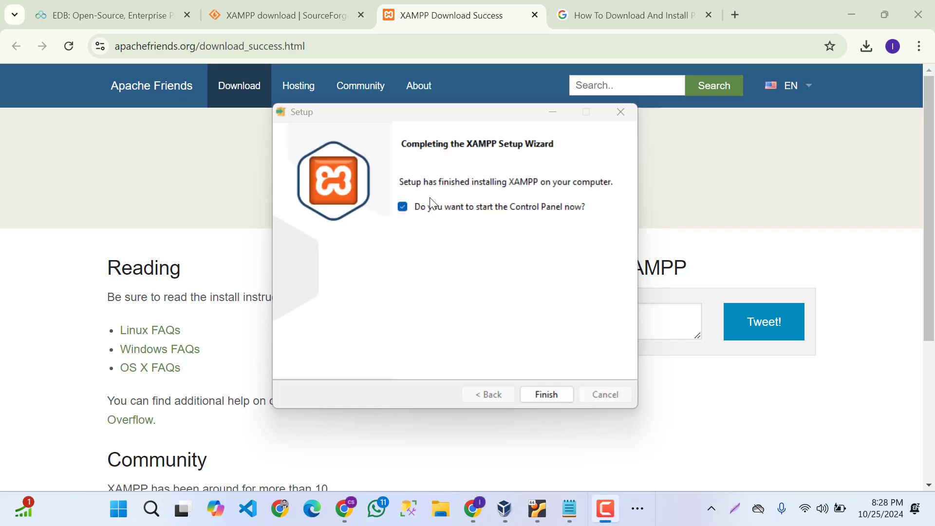
left_click(536, 396)
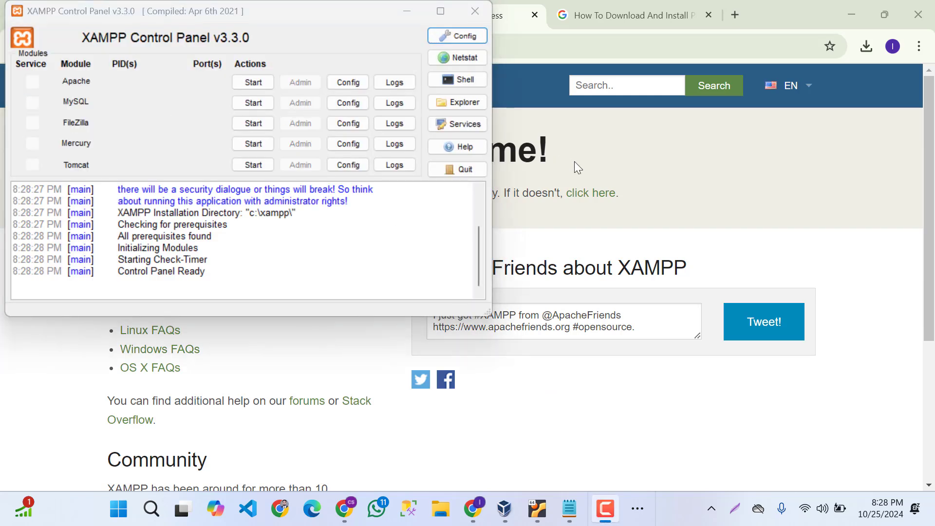
left_click(253, 83)
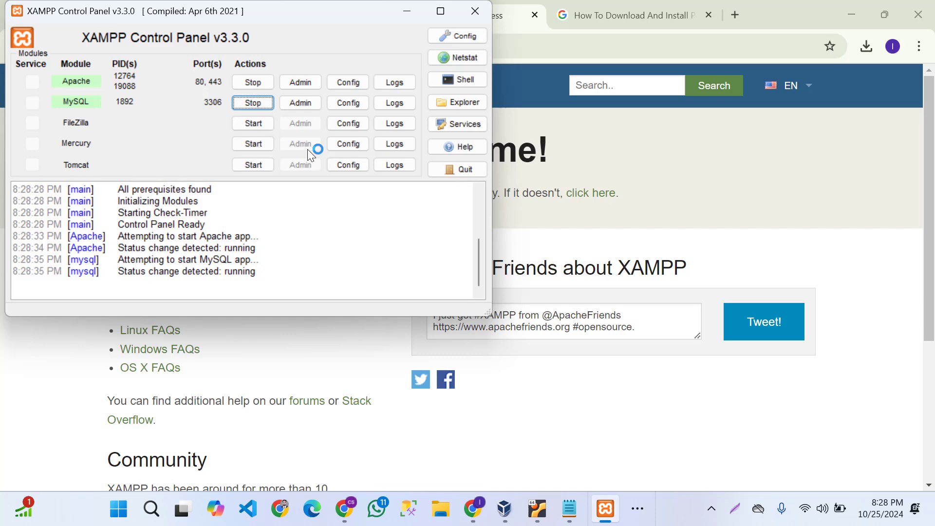
Switch back to Chrome and open a new browser tab.
left_click(482, 512)
left_click(733, 15)
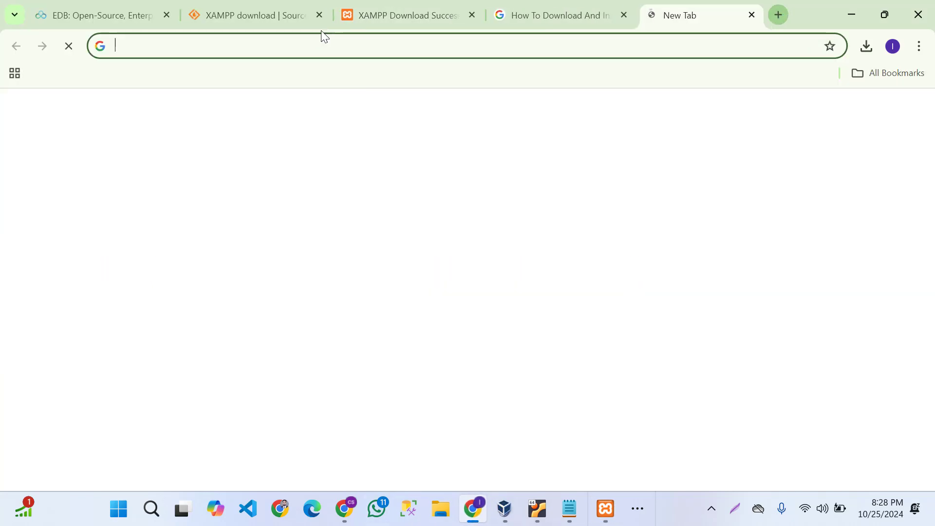
type("LO")
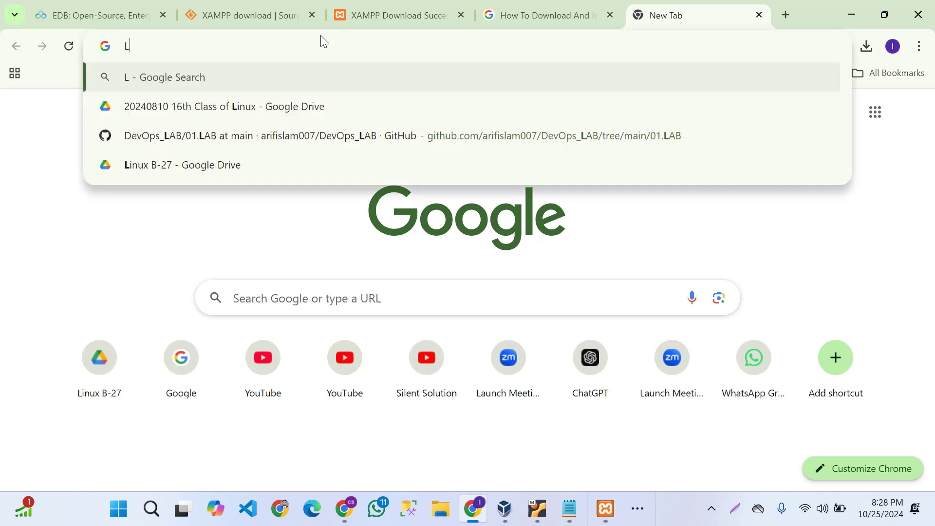
key("BackSpace")
key("BackSpace")
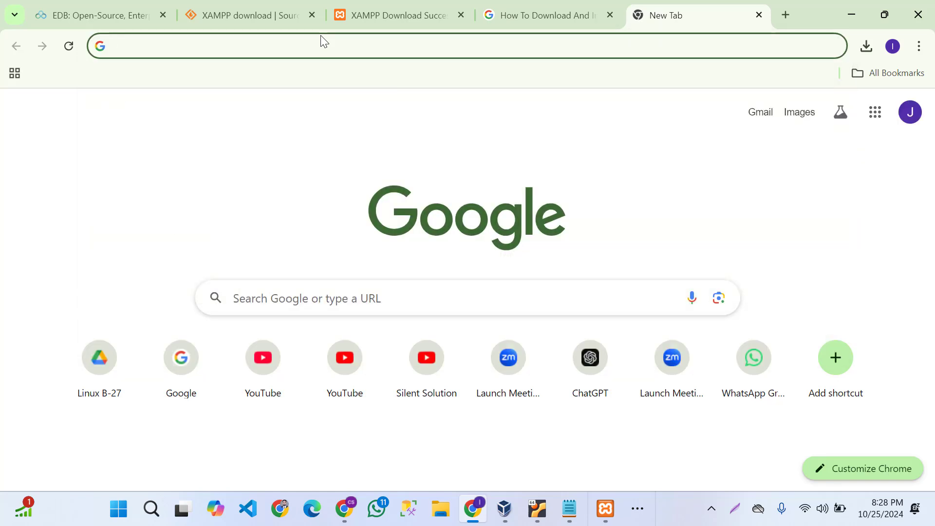
type("local")
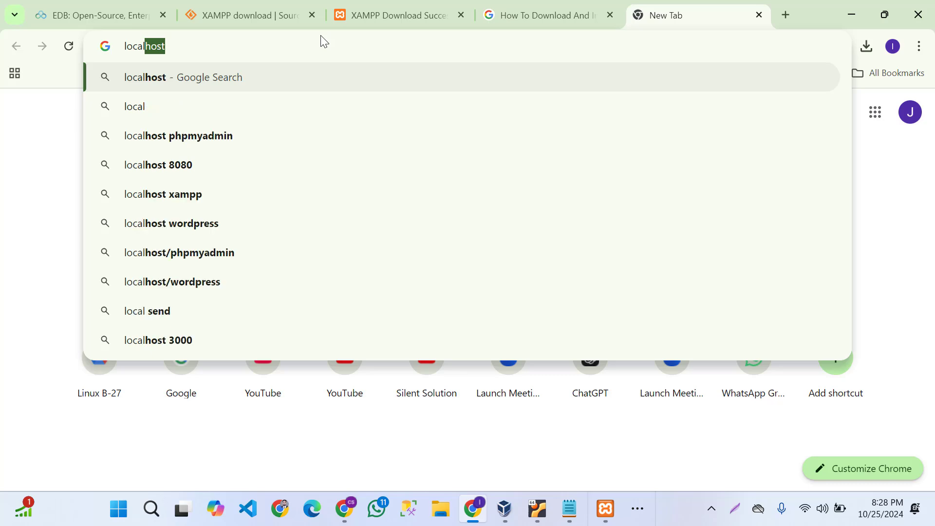
key("Return")
Load the XAMPP dashboard at localhost and open phpMyAdmin from it.
left_click(258, 49)
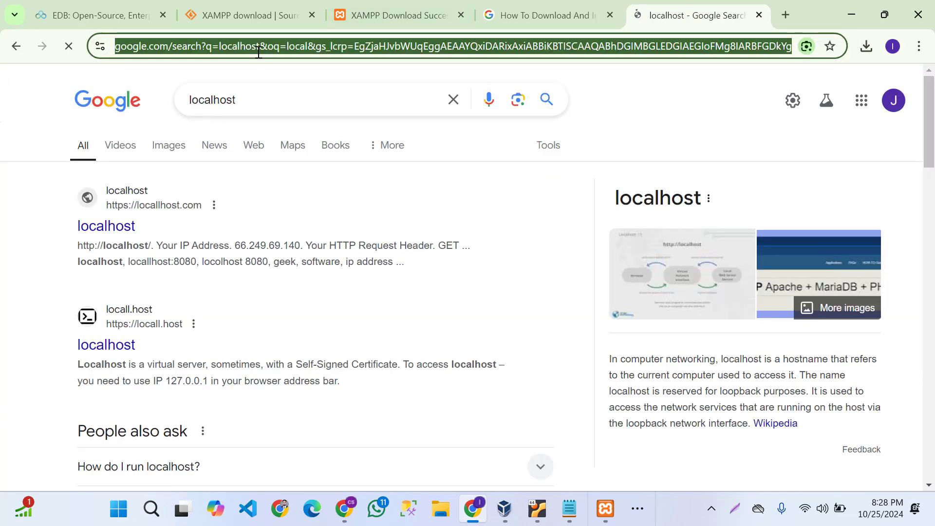
type("local")
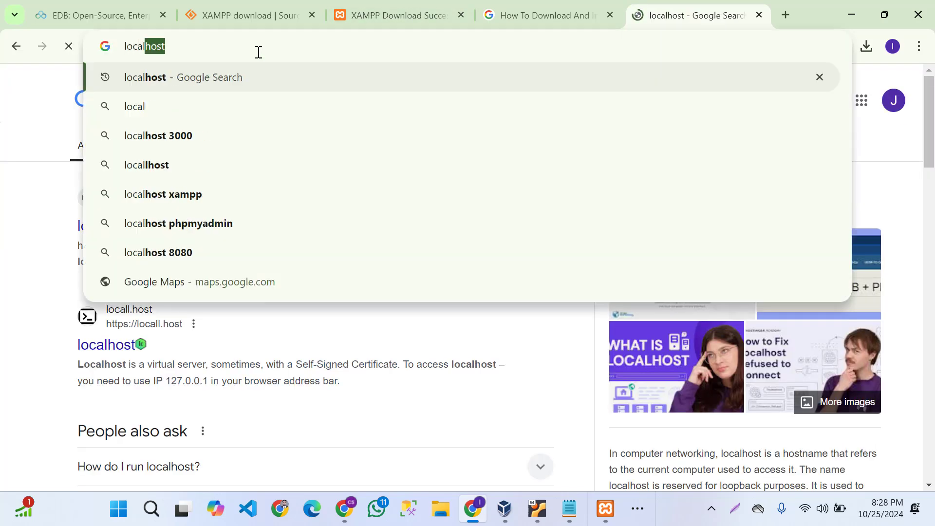
type("host")
key("Return")
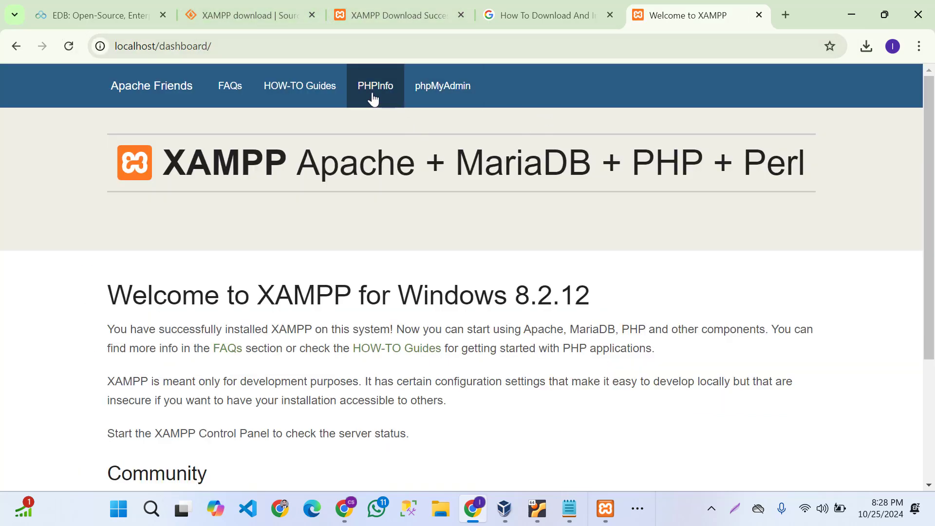
left_click(440, 90)
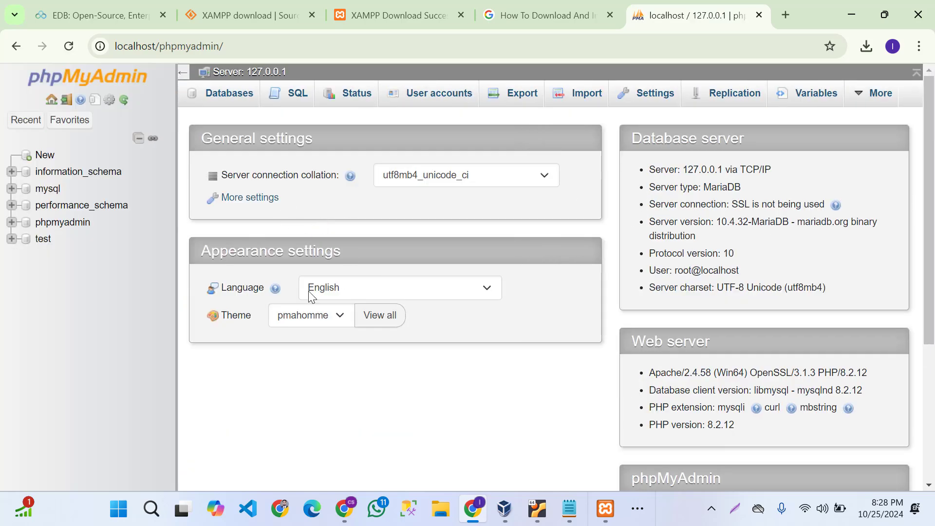
Enter the query SHOW DATABASES; in the server-level SQL editor.
left_click(294, 100)
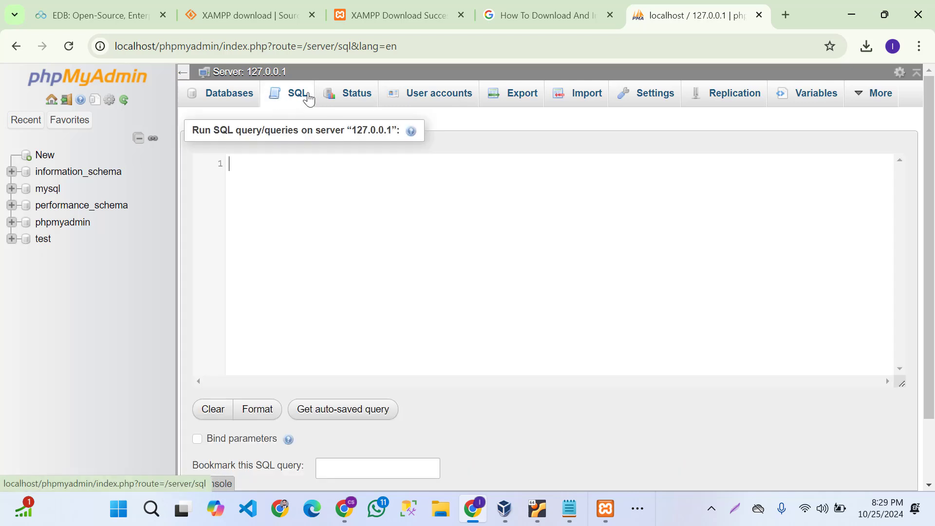
left_click(298, 102)
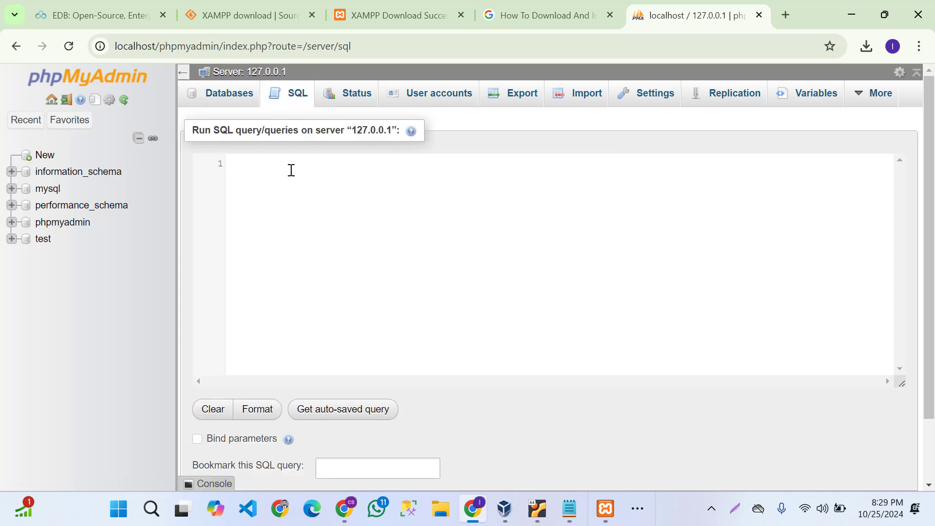
type("SHOW")
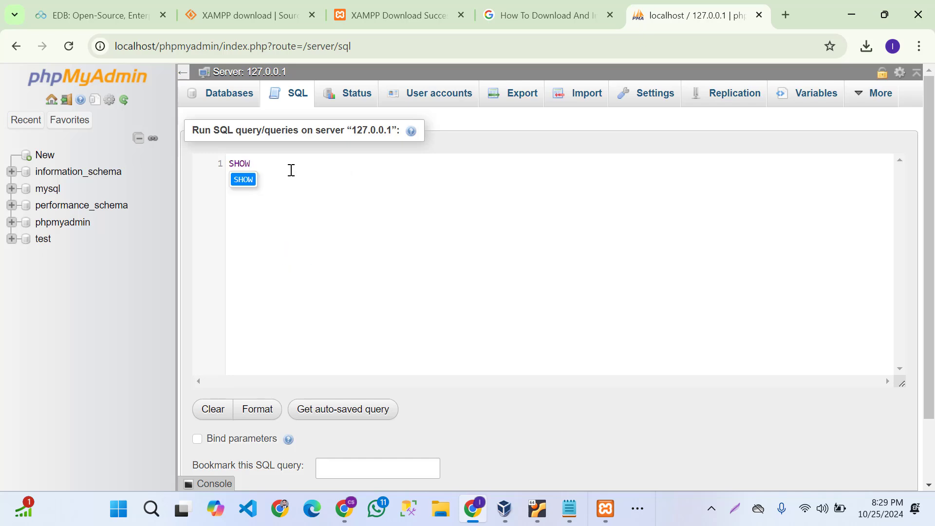
key("Return")
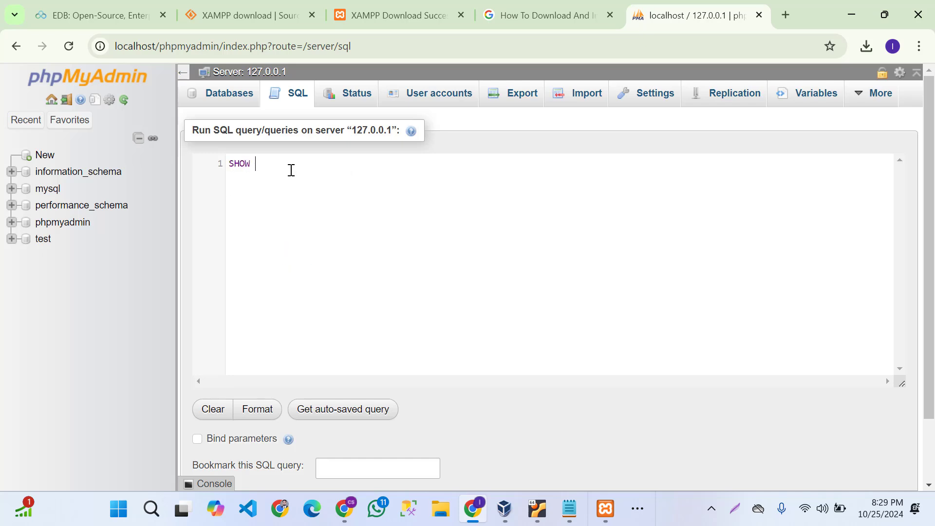
type("DATA")
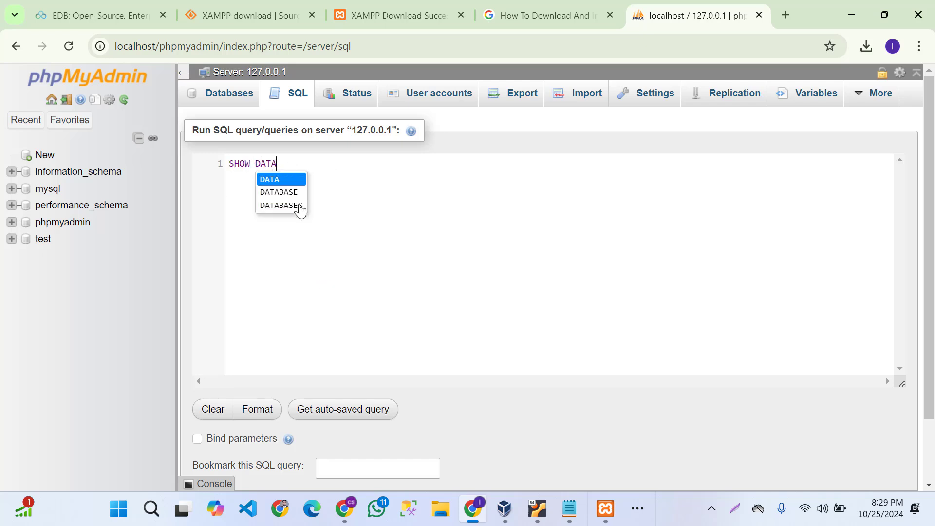
left_click(300, 205)
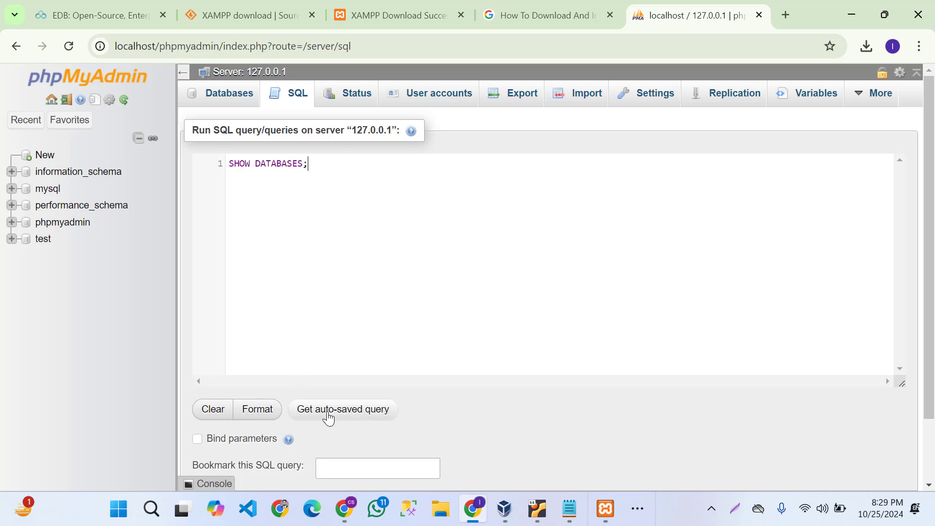
Try formatting the SHOW DATABASES query, and restore it to a single line from the auto-saved query.
scroll(383, 292, "down", 2)
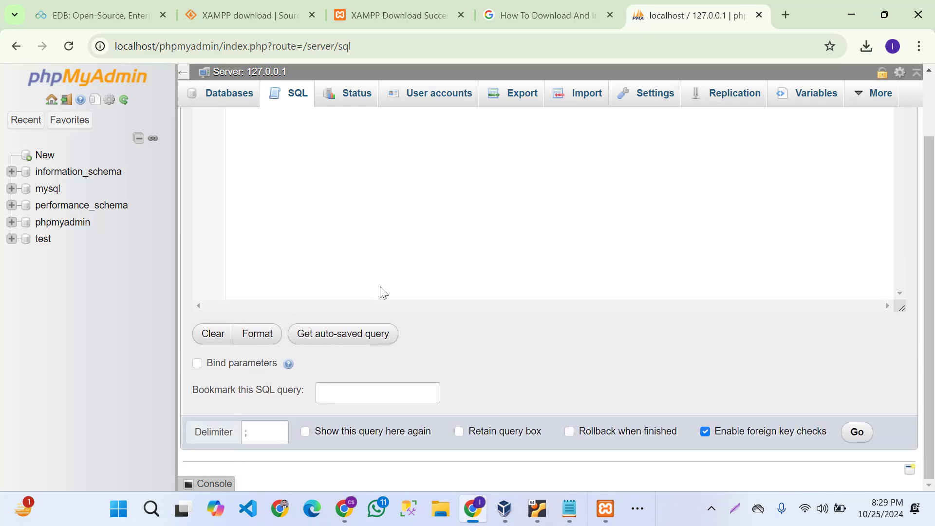
scroll(382, 293, "up", 2)
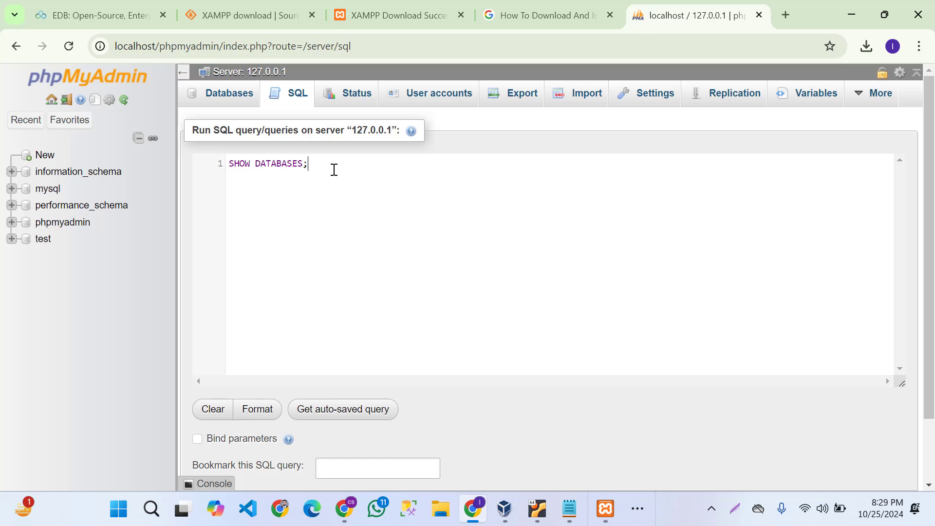
scroll(333, 173, "down", 2)
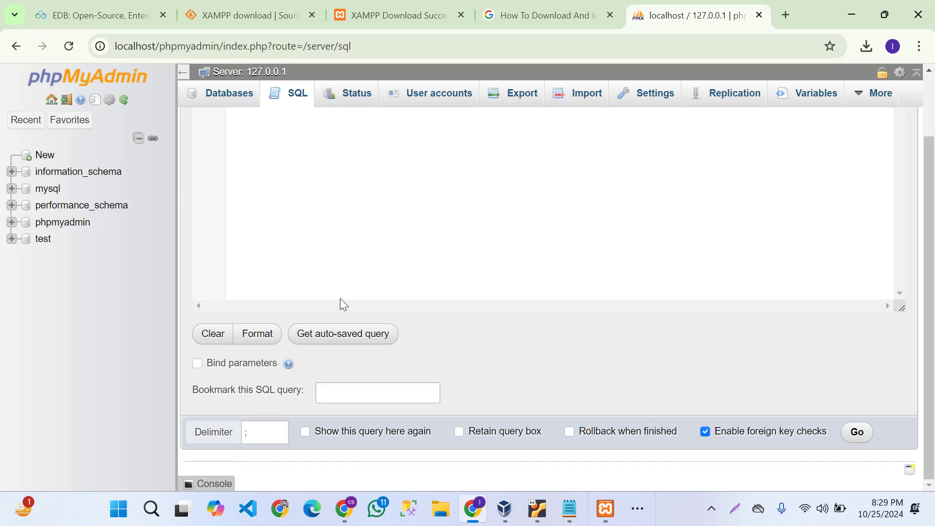
scroll(341, 299, "up", 2)
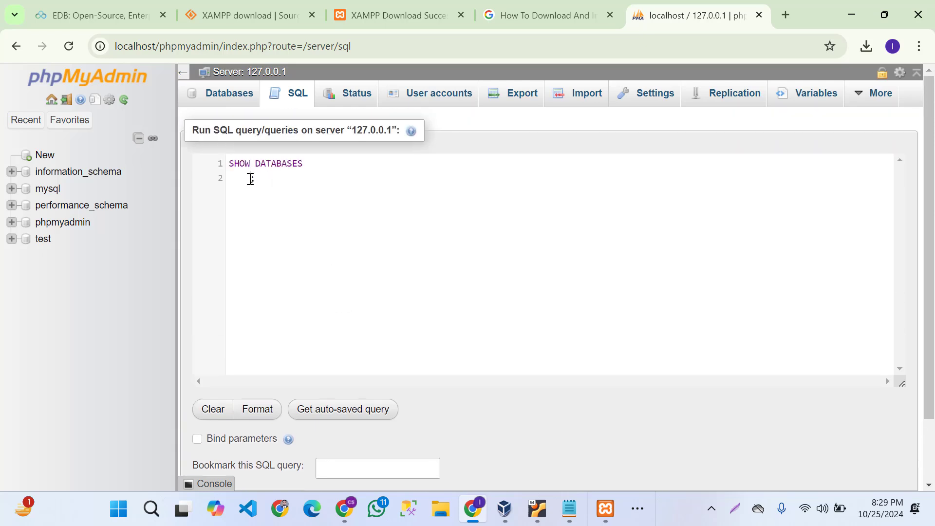
key("BackSpace")
key("BackSpace")
key("BackSpace")
key("BackSpace")
key("BackSpace")
key("F9")
left_click(336, 418)
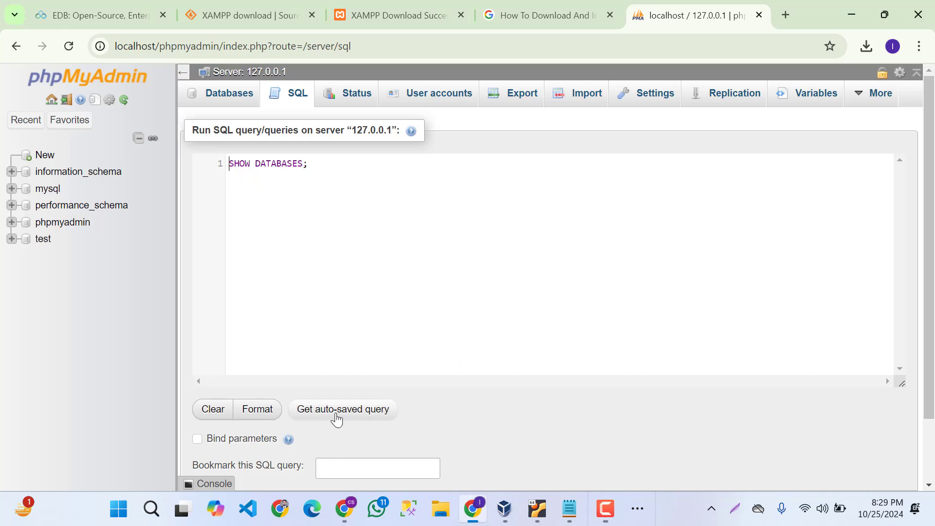
Run the SHOW DATABASES; query and look through the results page.
left_click(317, 169)
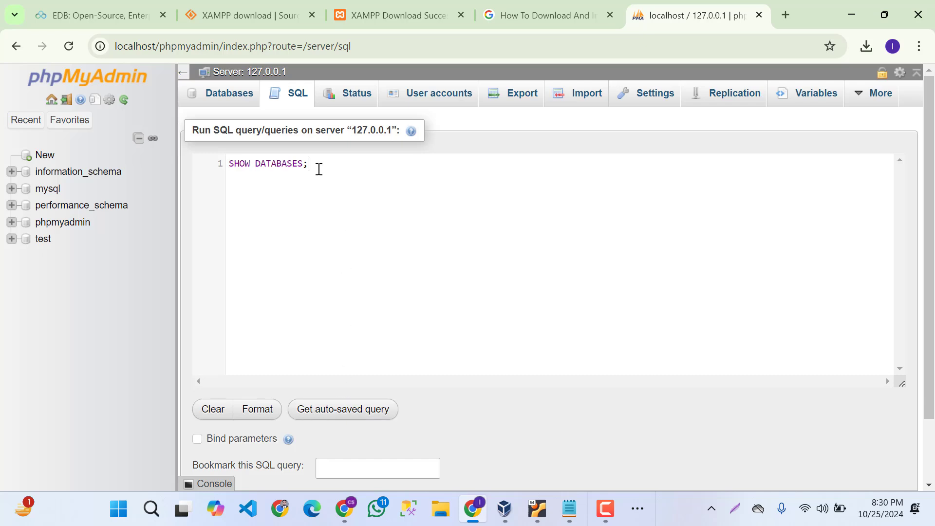
scroll(397, 259, "down", 2)
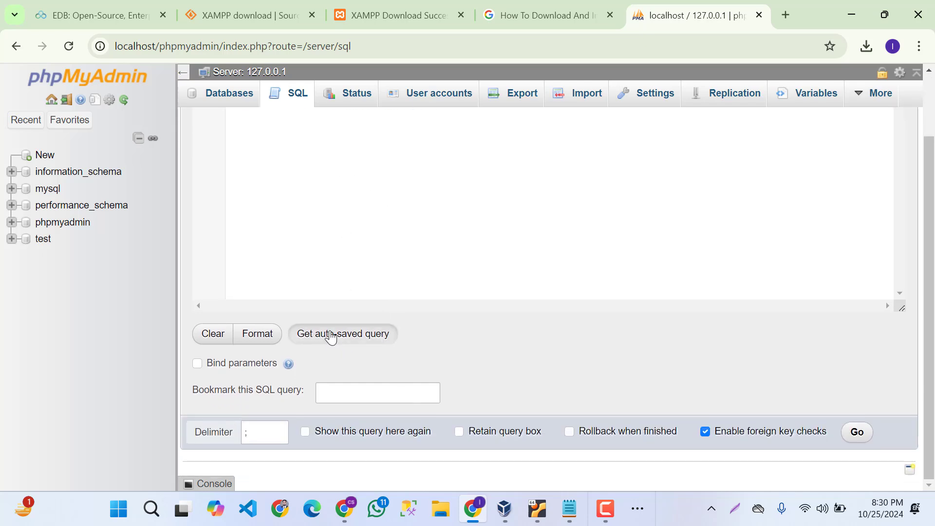
scroll(795, 334, "down", 2)
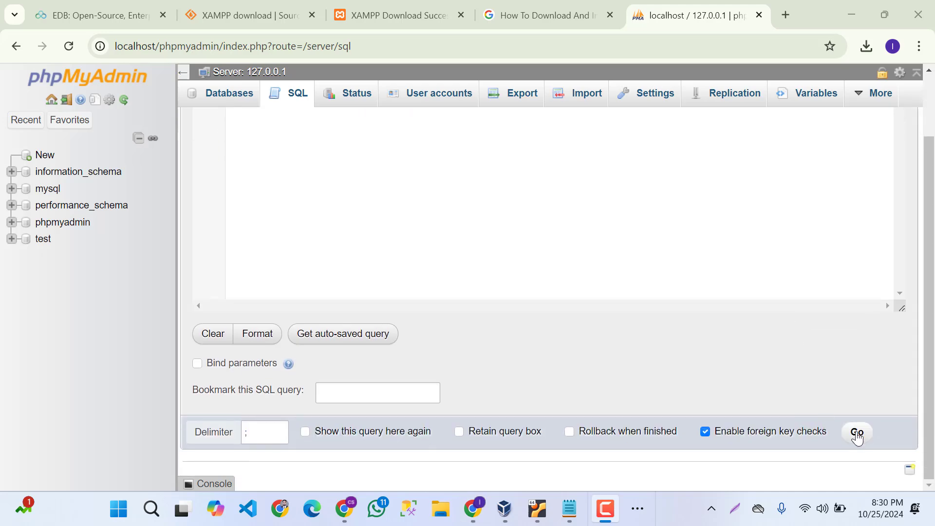
left_click(857, 434)
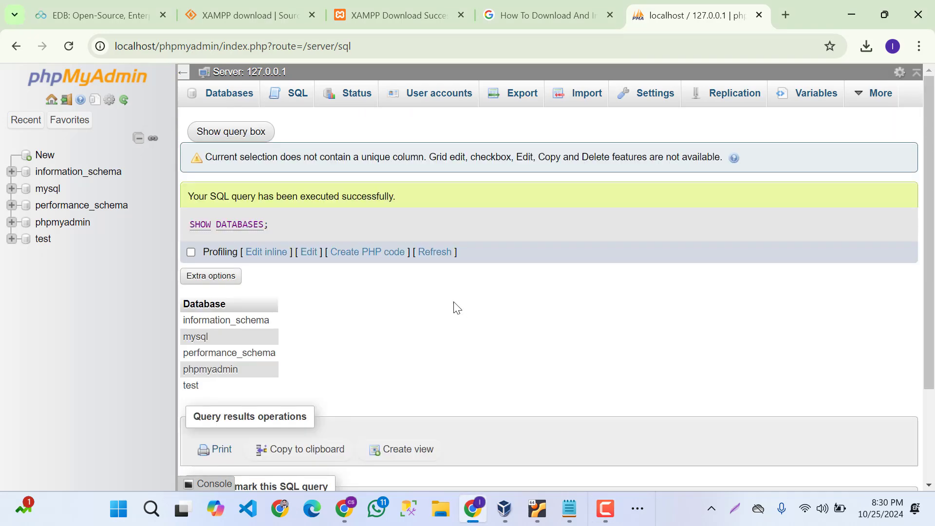
scroll(288, 339, "down", 3)
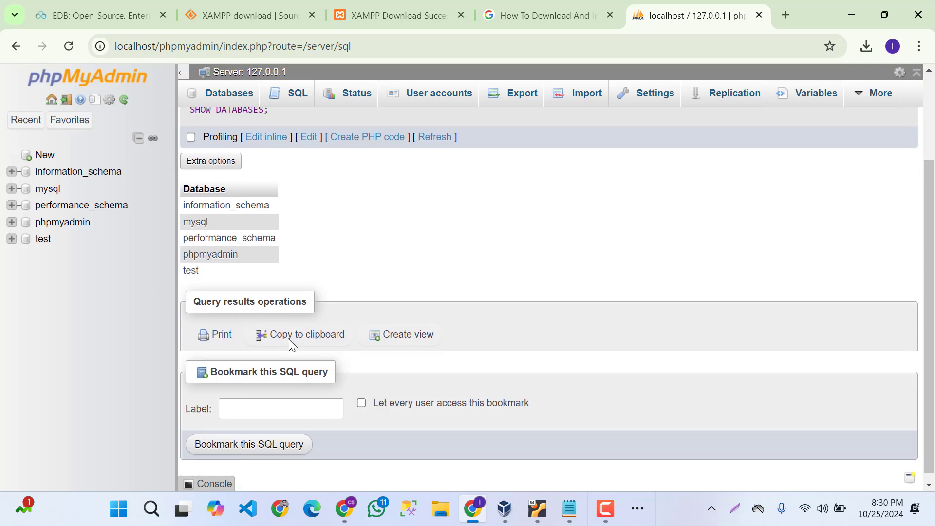
scroll(291, 337, "up", 3)
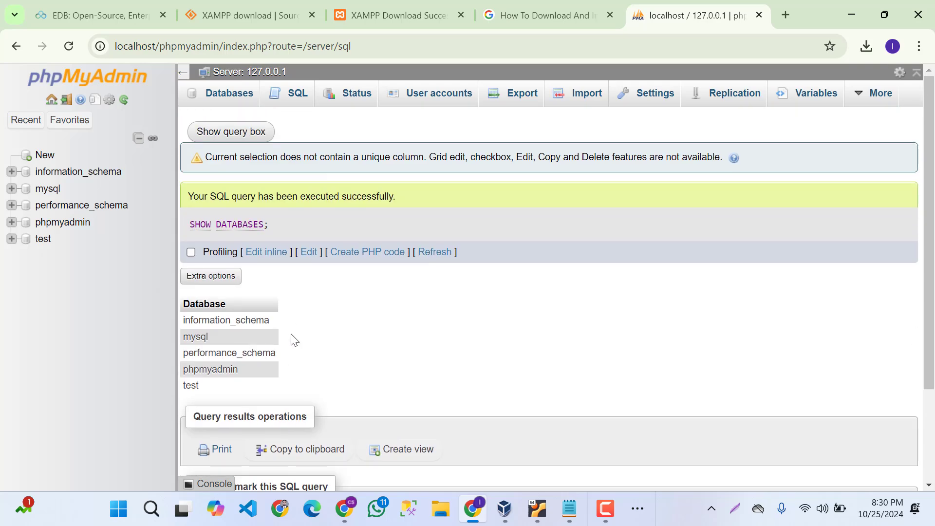
Start a new server-level SQL query with the keywords CREATE DATABASES.
left_click(296, 93)
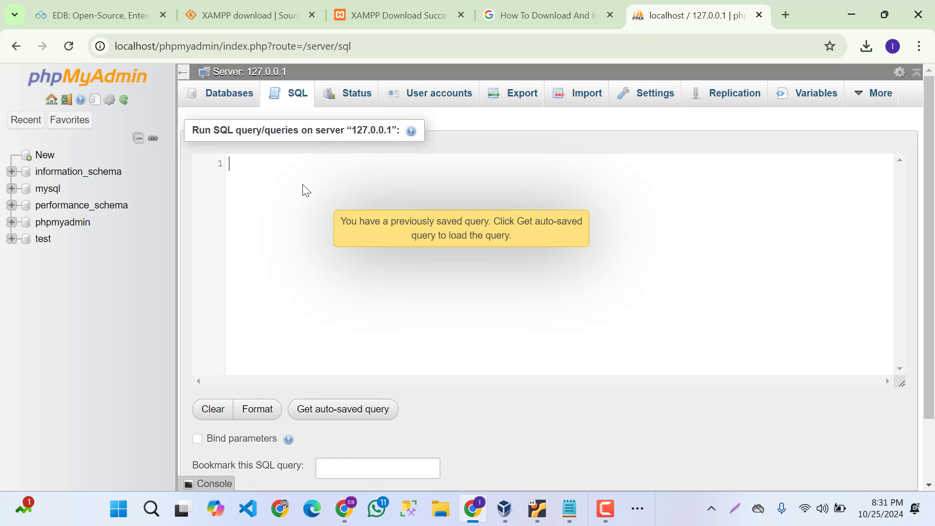
type("CR")
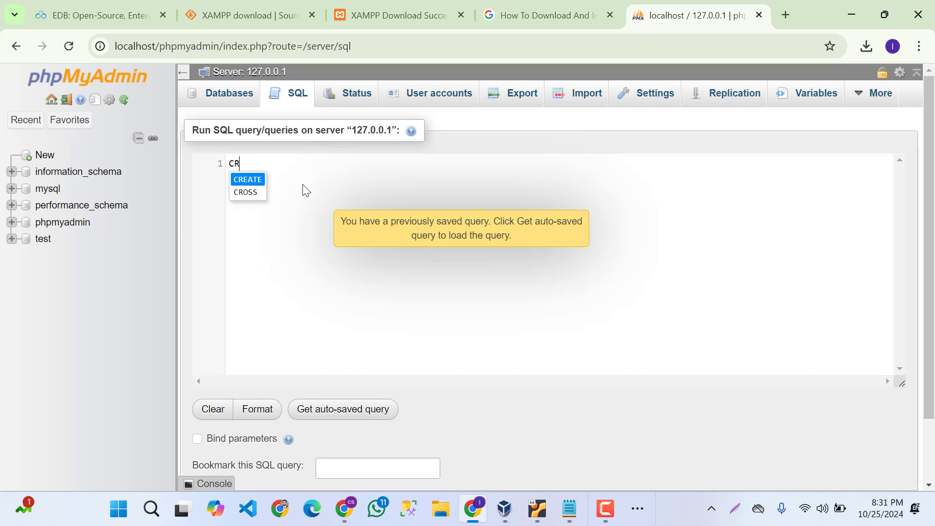
type("EATE DA")
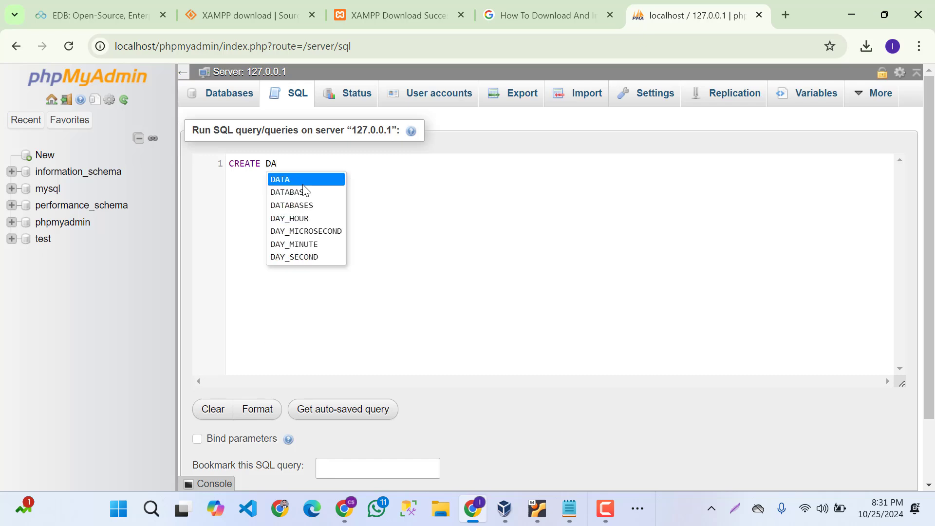
left_click(307, 205)
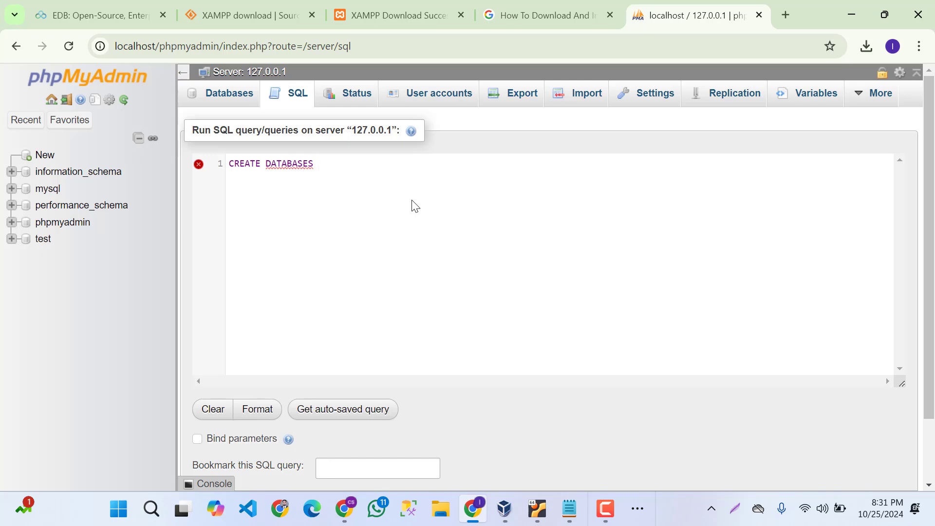
Complete the statement with the database name silent and a semicolon, and try to run it.
type("stl")
key("BackSpace")
key("BackSpace")
type("tl")
key("BackSpace")
key("BackSpace")
key("BackSpace")
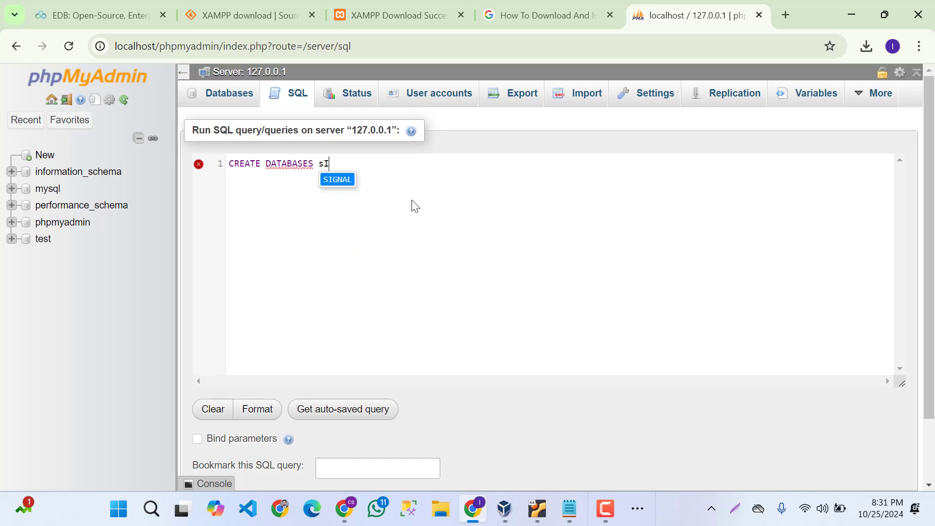
type("s")
key("BackSpace")
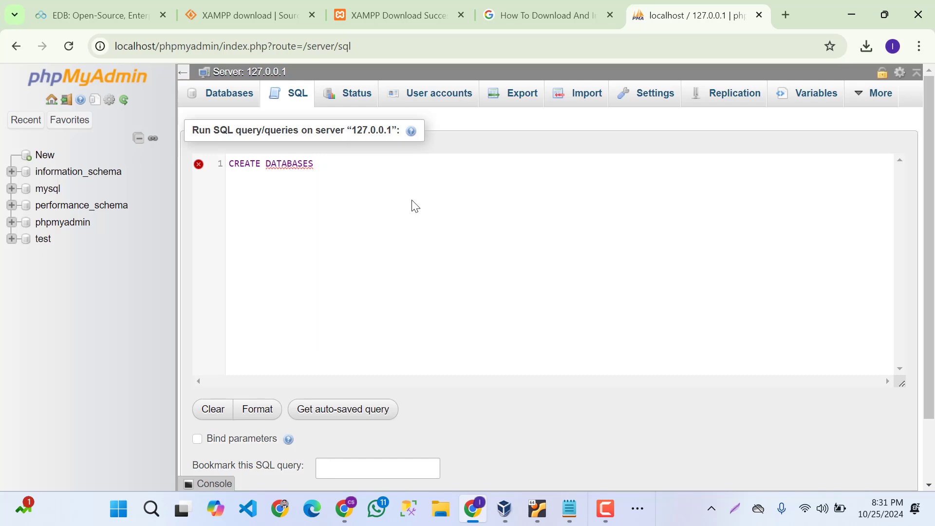
type("si")
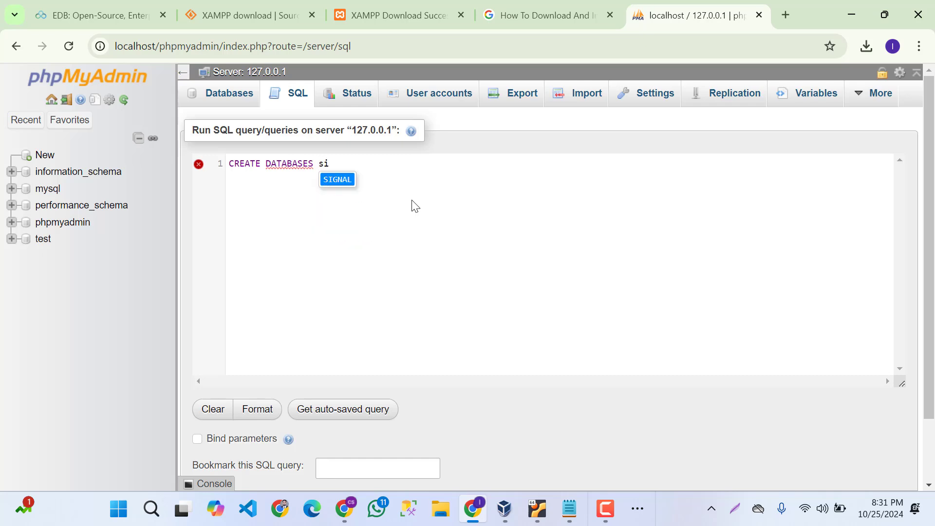
type("lent;")
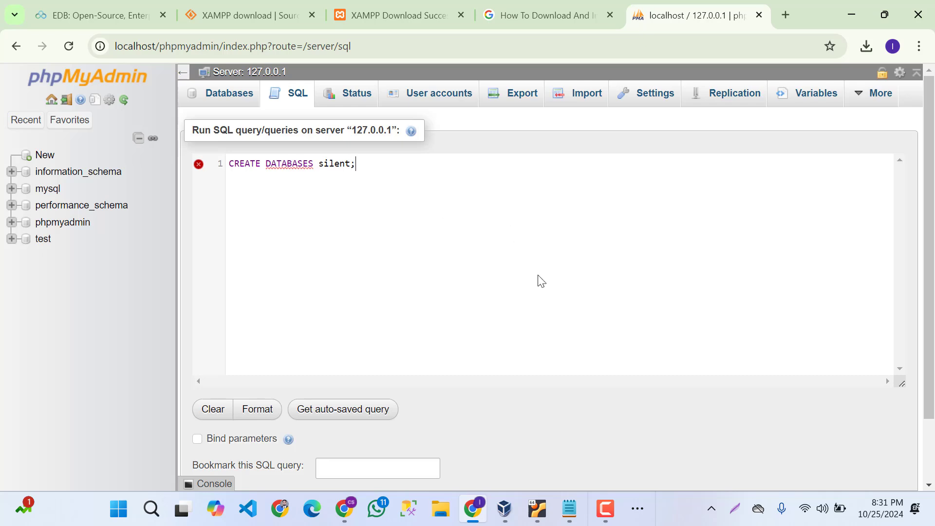
scroll(812, 454, "down", 2)
left_click(856, 433)
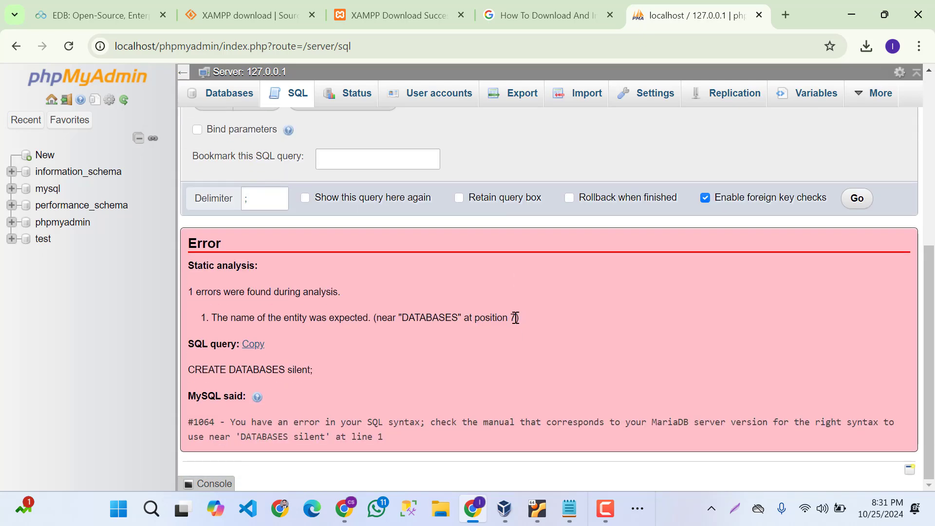
Run the statement corrected to CREATE DATABASE silent; and open the new silent database.
scroll(514, 318, "up", 6)
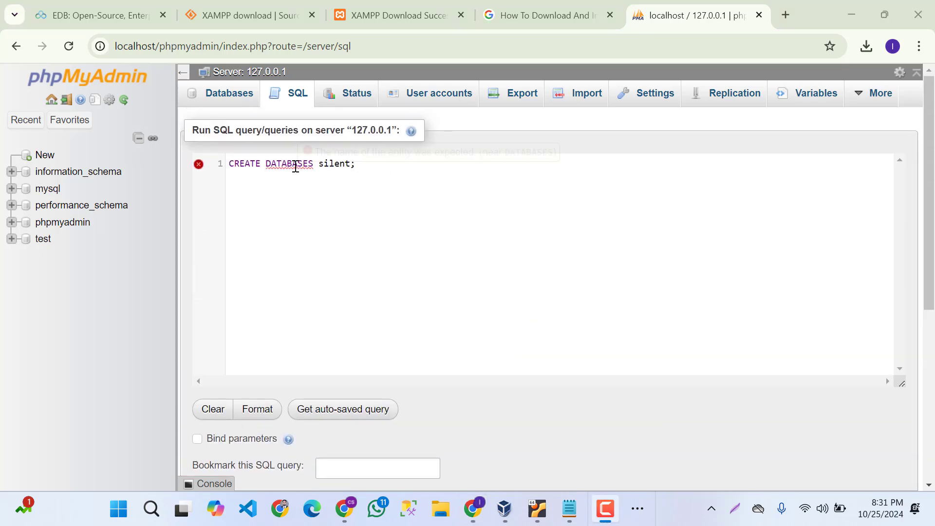
left_click(313, 165)
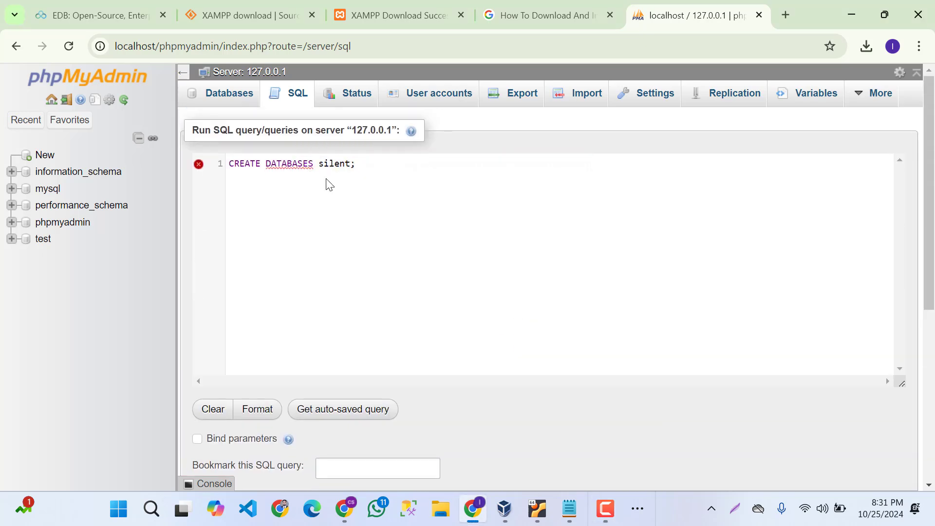
key("BackSpace")
scroll(734, 390, "down", 3)
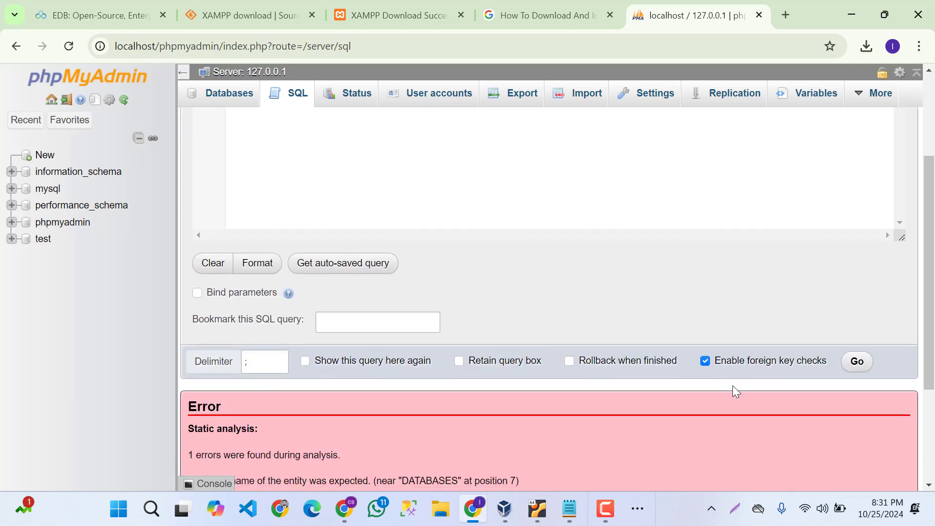
left_click(856, 361)
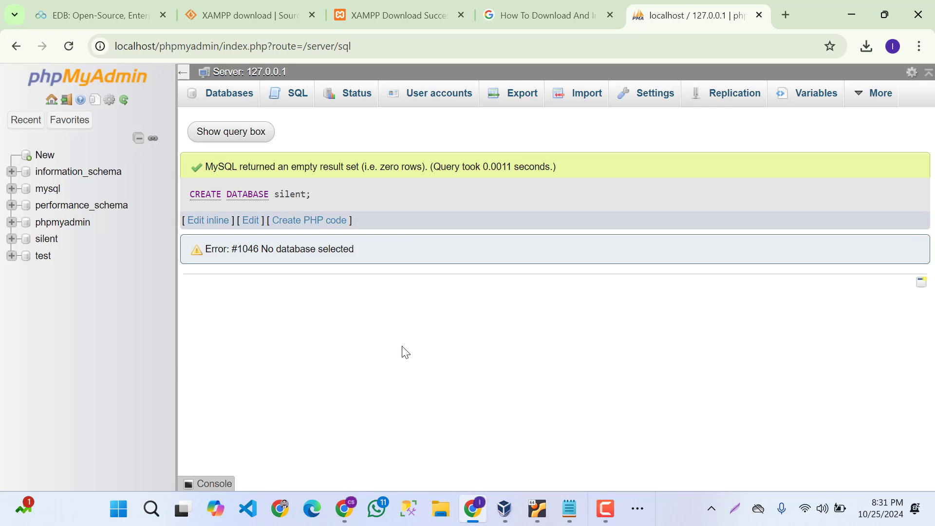
left_click(46, 241)
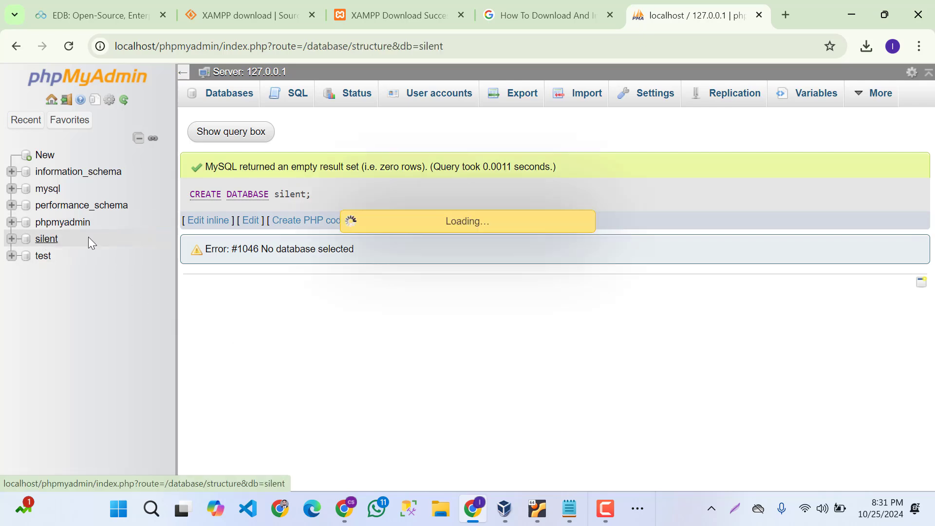